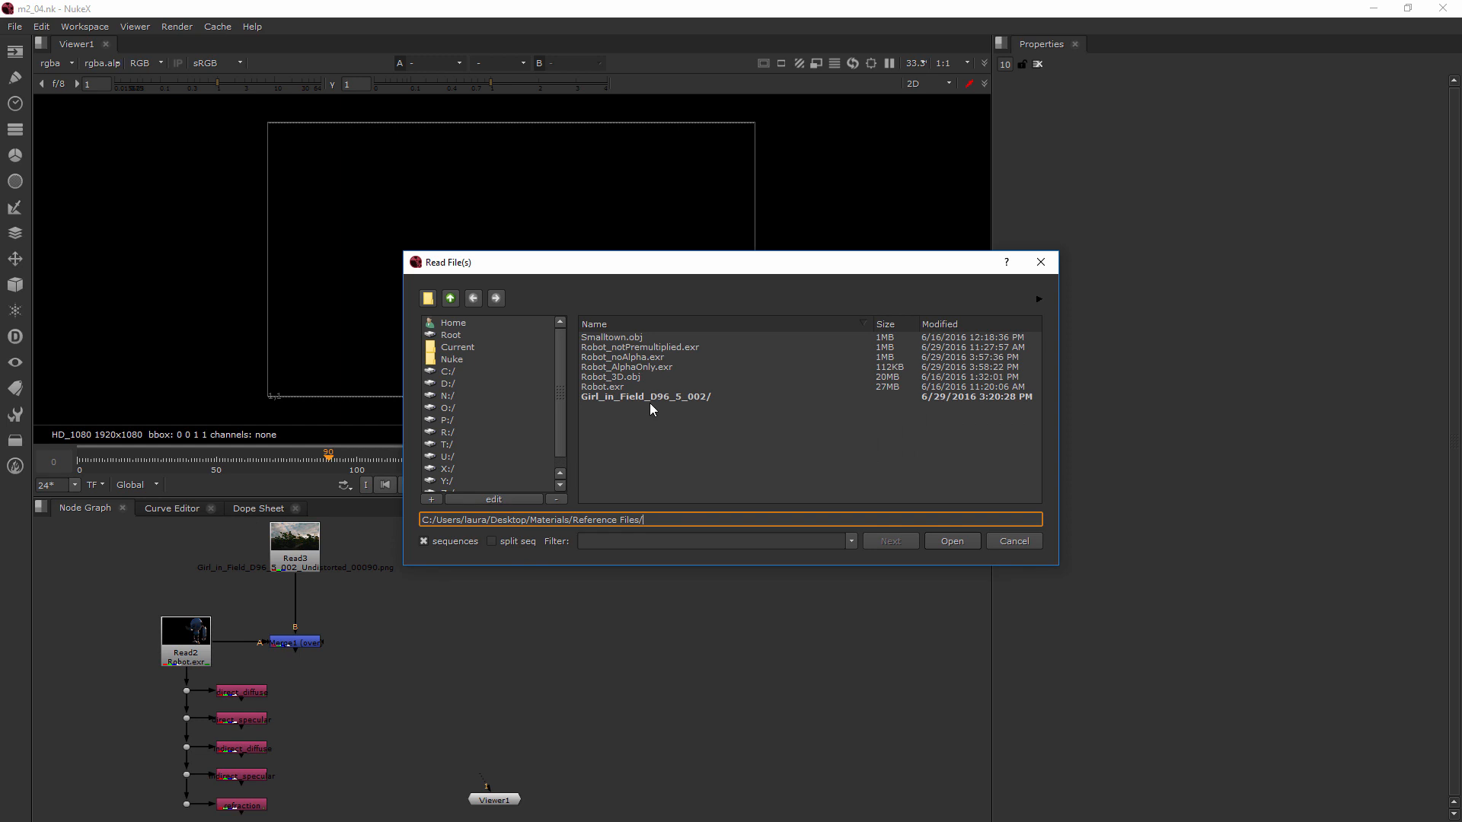
# Import Robot_noAlpha.exr and Robot_AlphaOnly.exr as Read nodes and place them side by side in the node graph
pyautogui.click(651, 358)
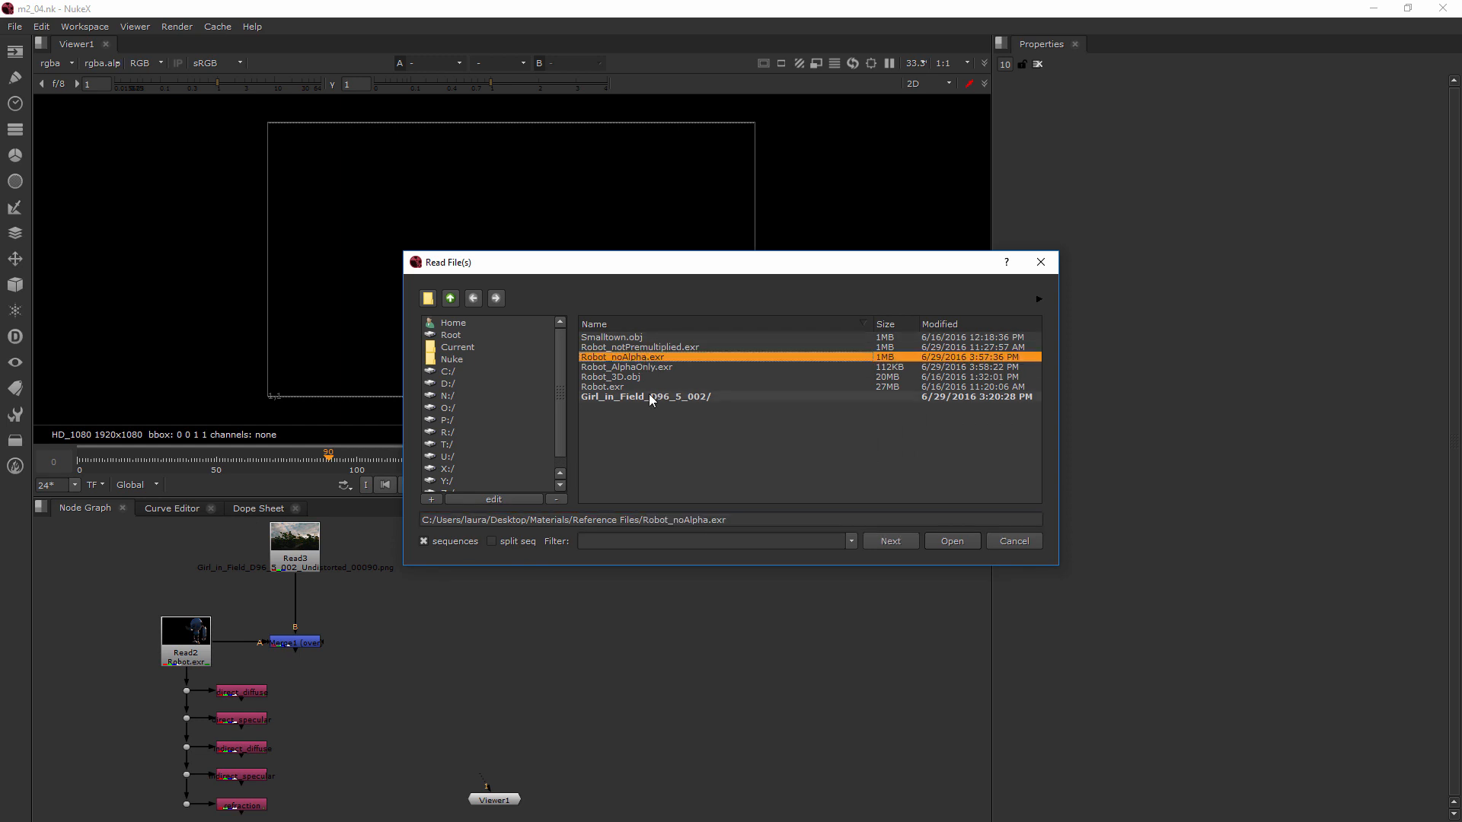
pyautogui.keyDown('ctrl'); pyautogui.click(643, 366); pyautogui.keyUp('ctrl')
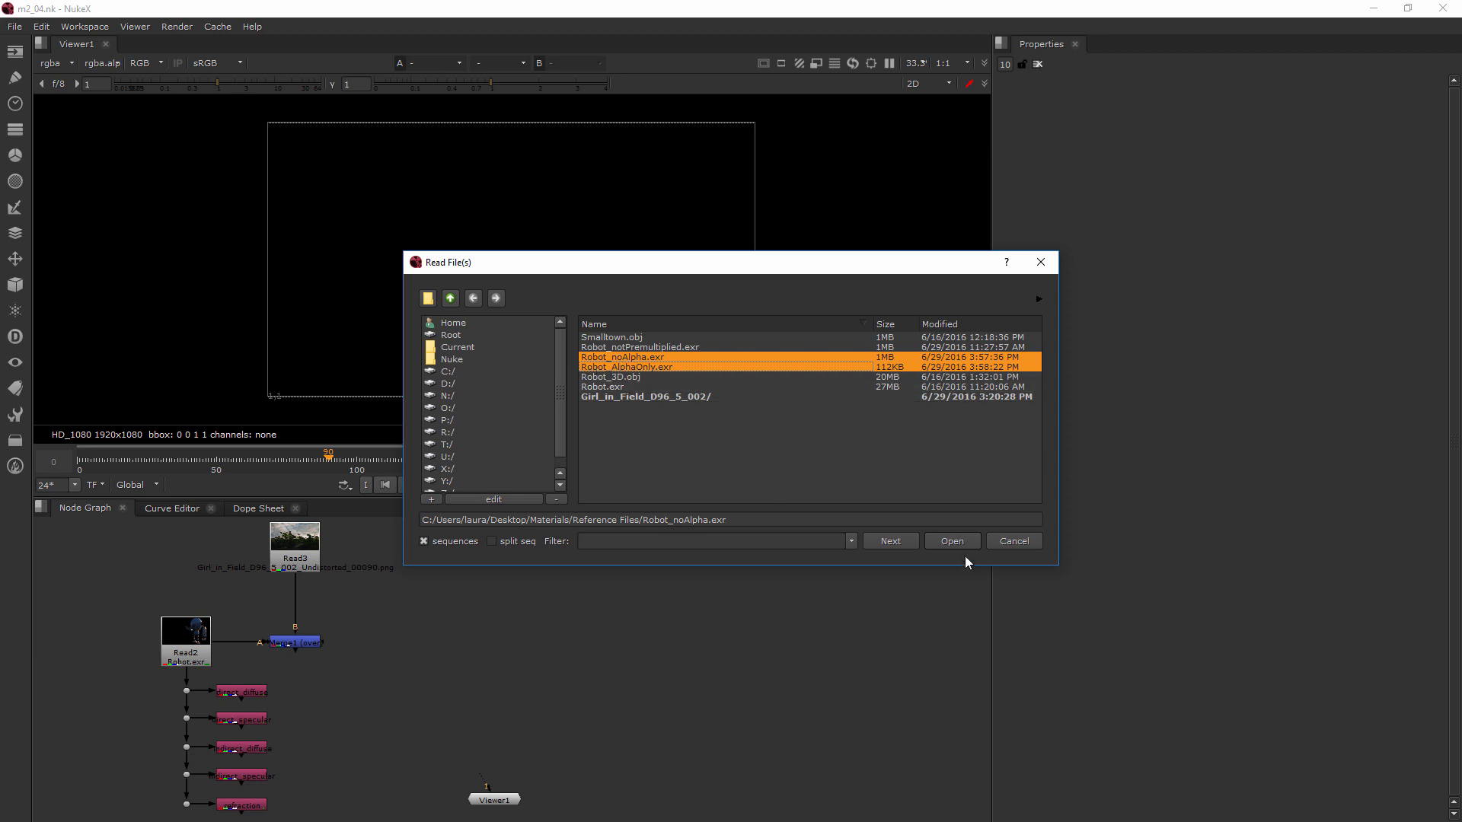
pyautogui.click(952, 541)
pyautogui.moveTo(482, 613); pyautogui.dragTo(576, 625)
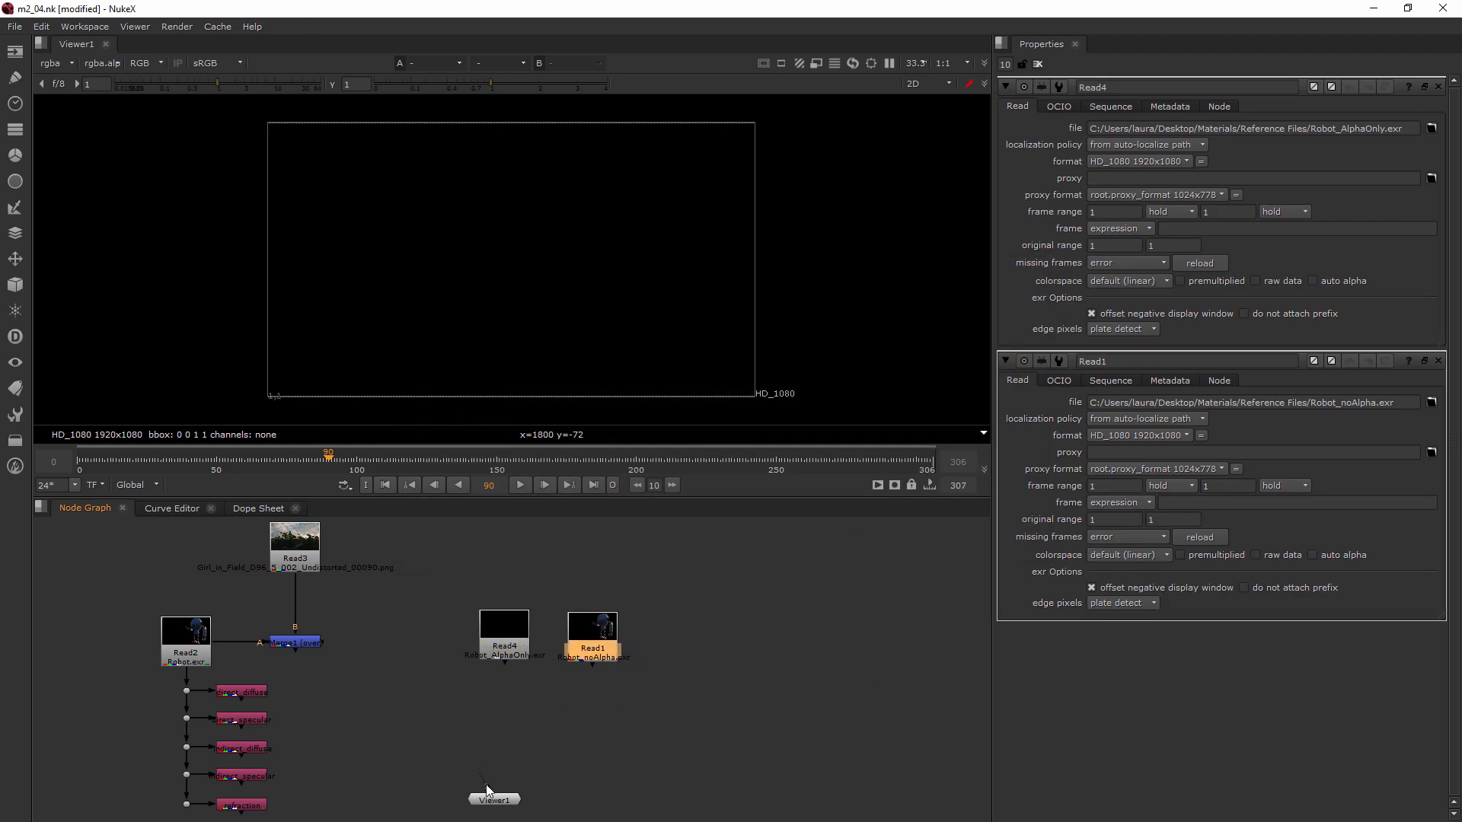
# Connect the viewer to the Robot_AlphaOnly.exr node and inspect its alpha channel before returning to RGB display
pyautogui.moveTo(482, 784); pyautogui.dragTo(501, 629)
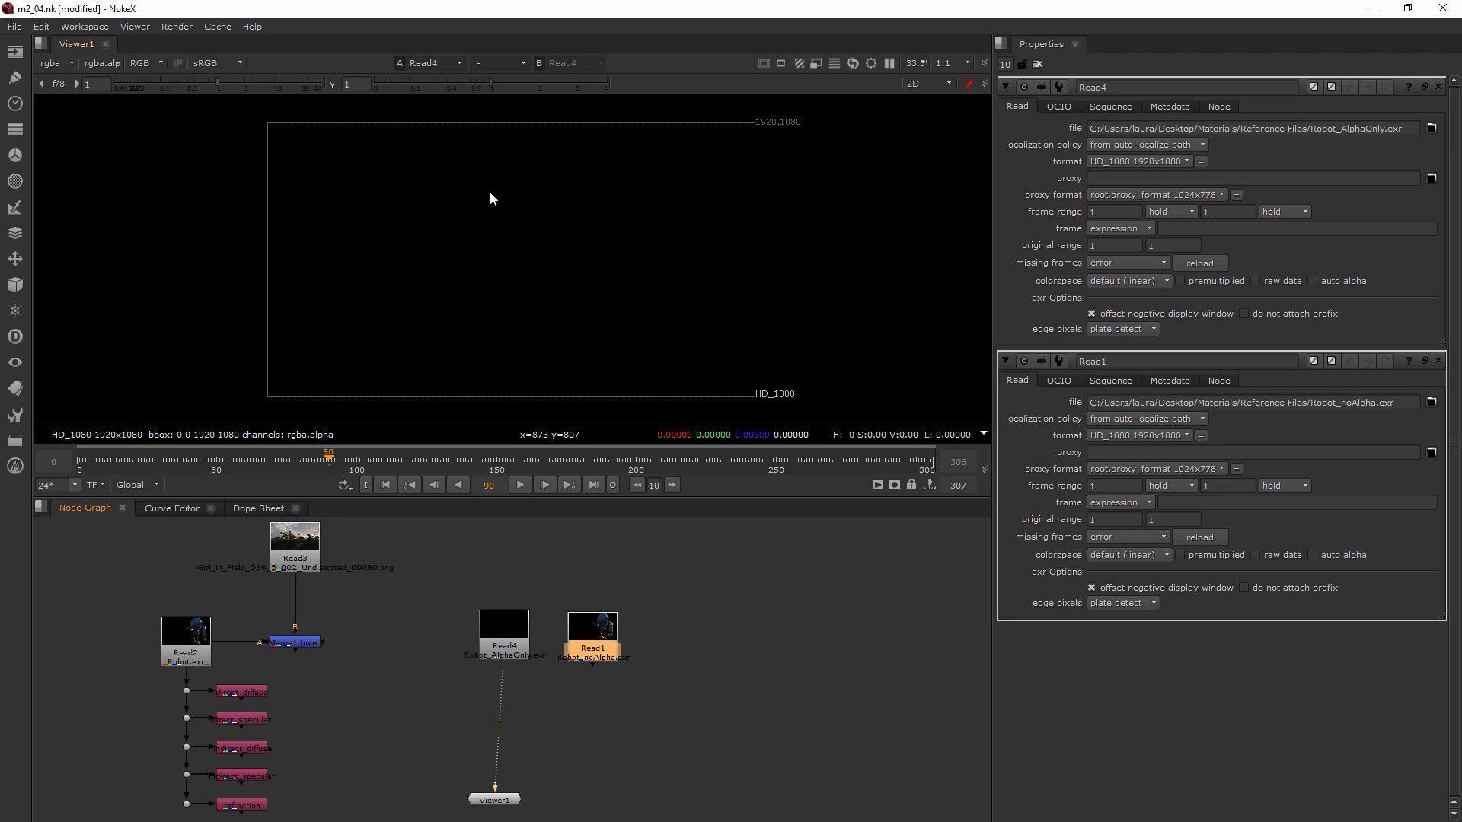
pyautogui.press('a')
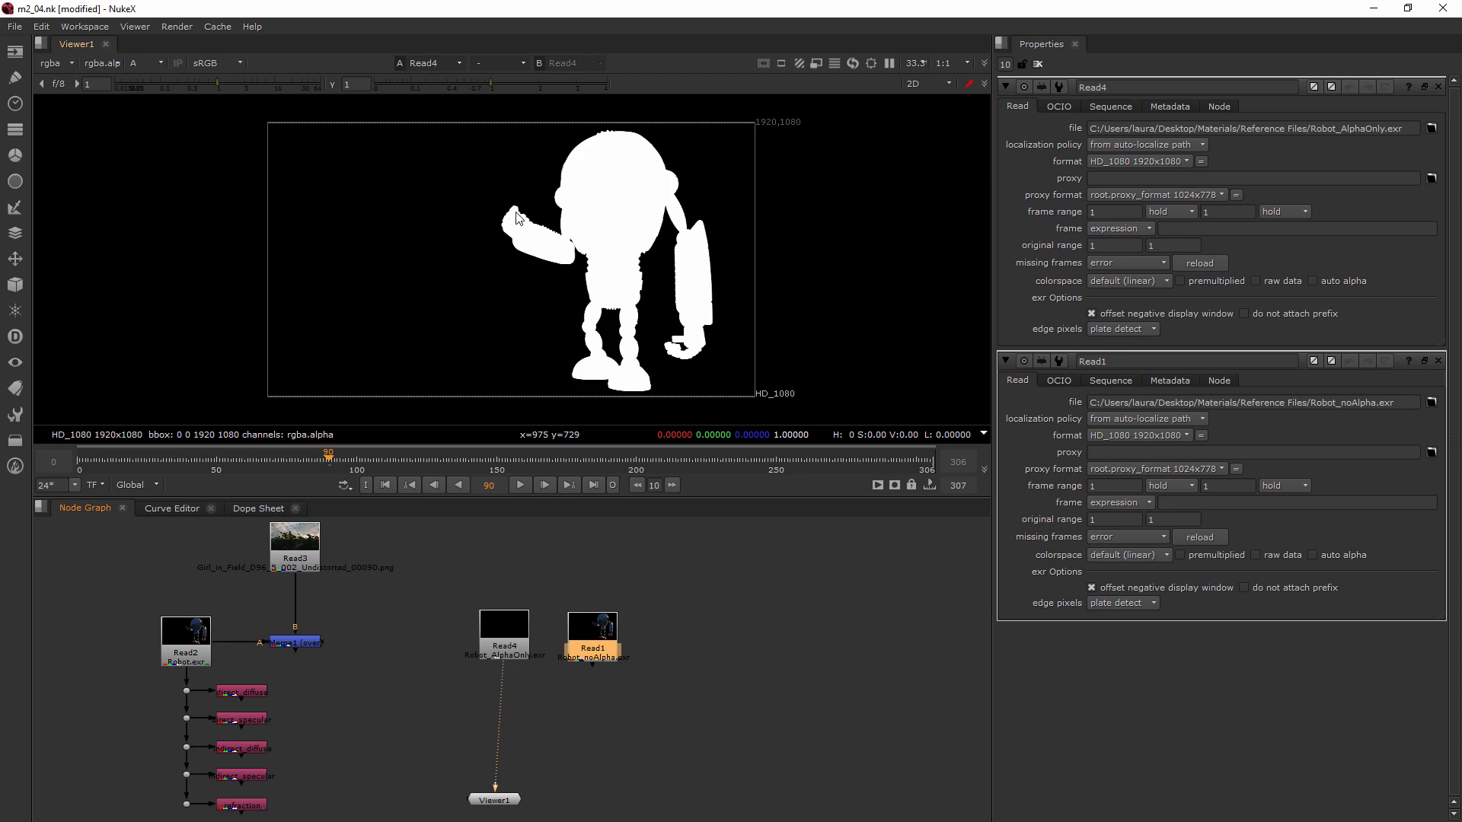
pyautogui.press('a')
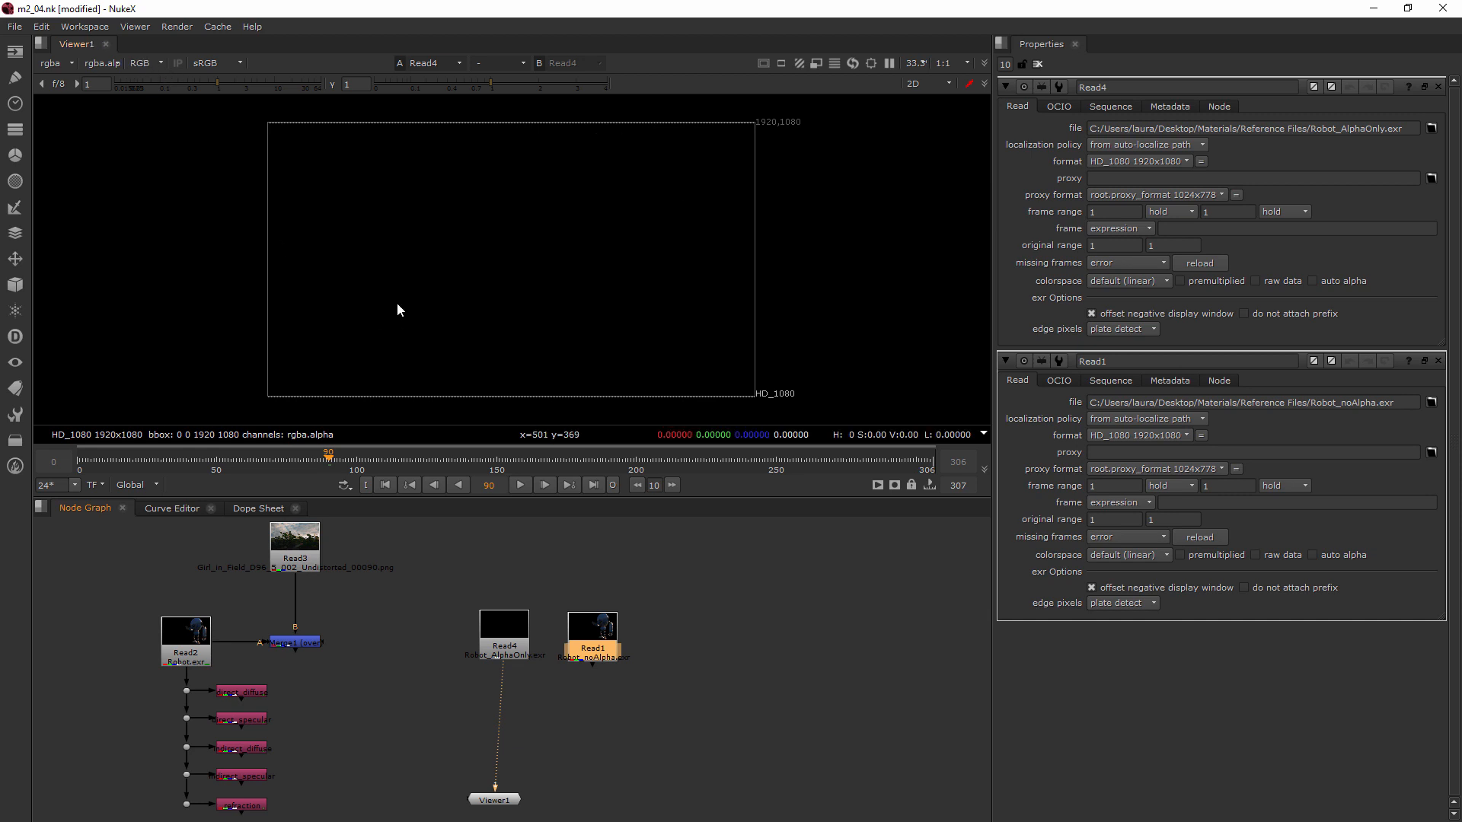
# Connect the viewer to the Robot_noAlpha.exr node and compare its alpha channel with its RGB display
pyautogui.moveTo(498, 798); pyautogui.dragTo(556, 778)
pyautogui.moveTo(504, 671); pyautogui.dragTo(599, 635)
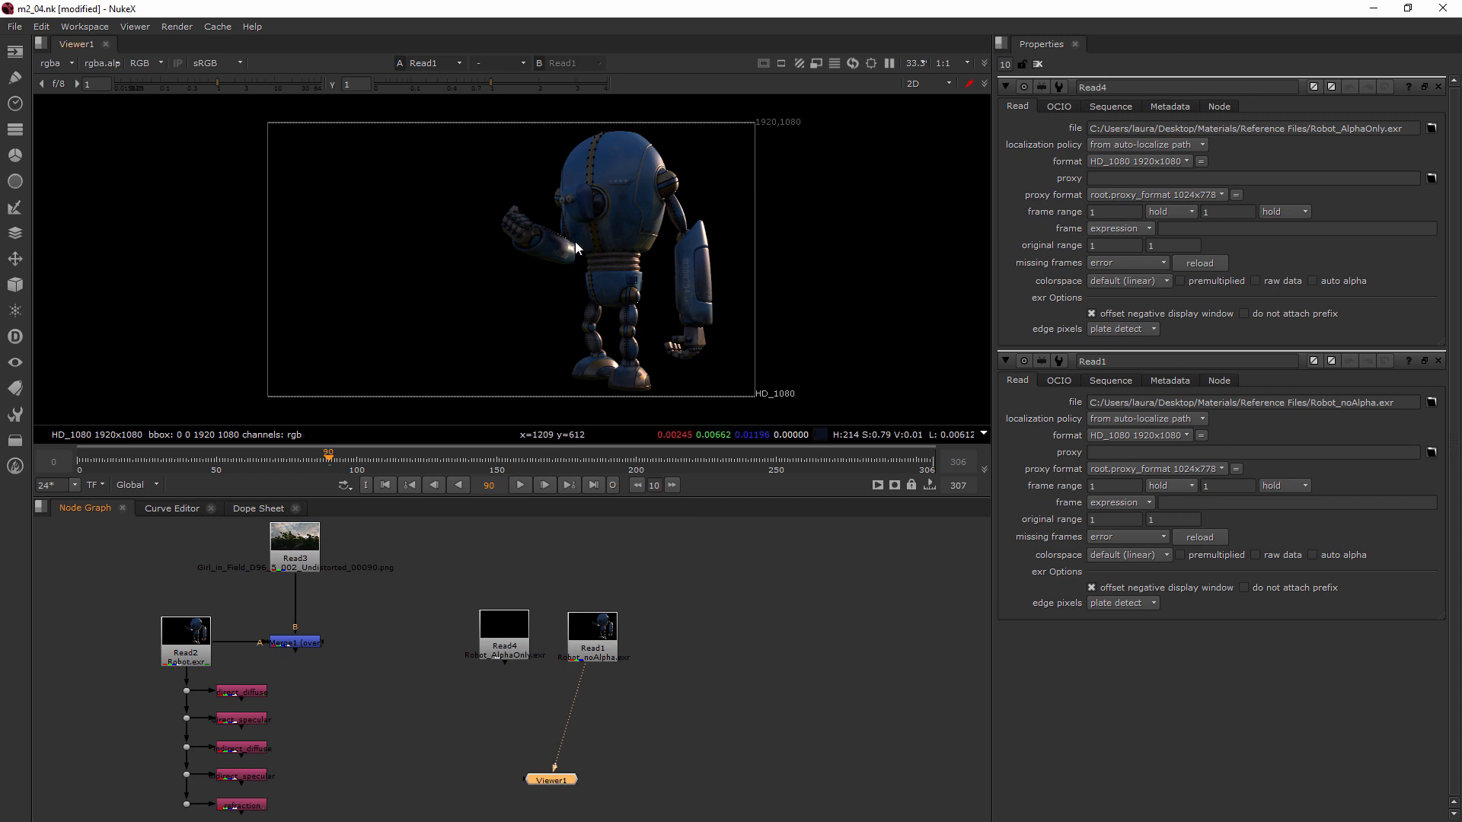
pyautogui.press('a')
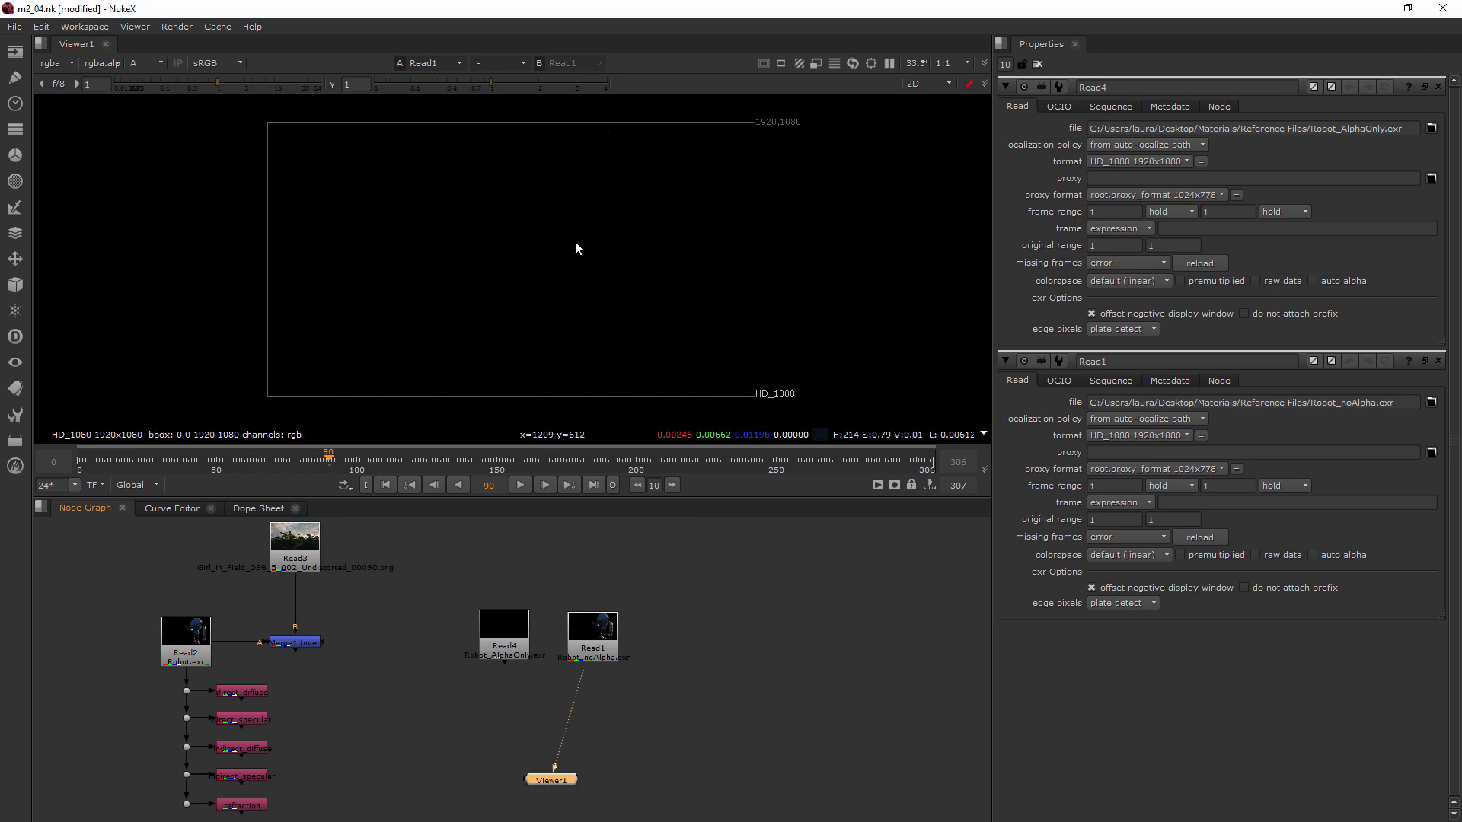
pyautogui.press('a')
# Examine the channel indicators on the Robot_AlphaOnly.exr and Robot_noAlpha.exr Read nodes
pyautogui.scroll(8, 529, 655)
pyautogui.moveTo(558, 701); pyautogui.dragTo(555, 706, button='middle')
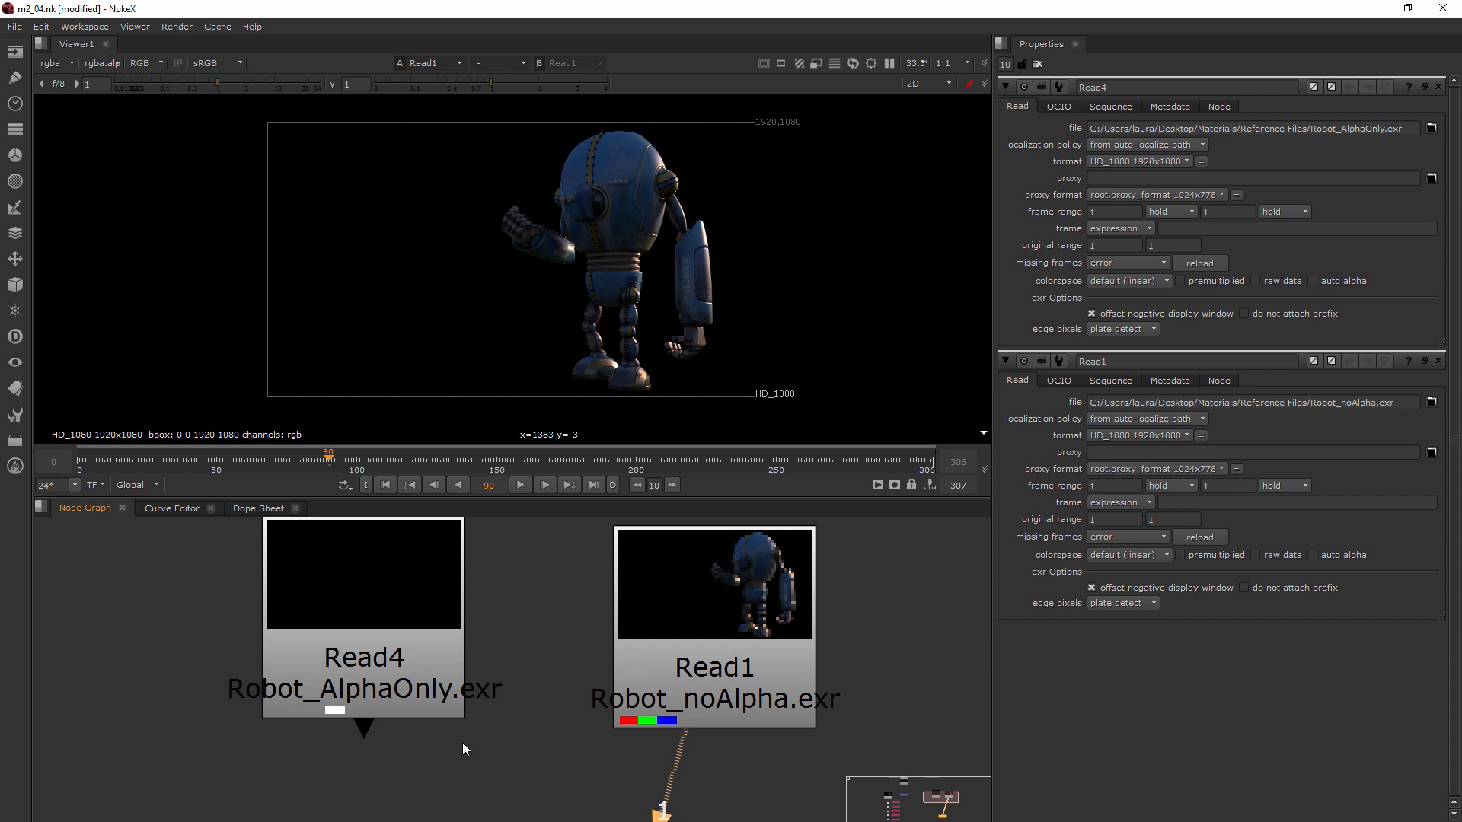
pyautogui.scroll(-4, 504, 720)
pyautogui.moveTo(556, 724); pyautogui.dragTo(482, 717, button='middle')
pyautogui.click(522, 693)
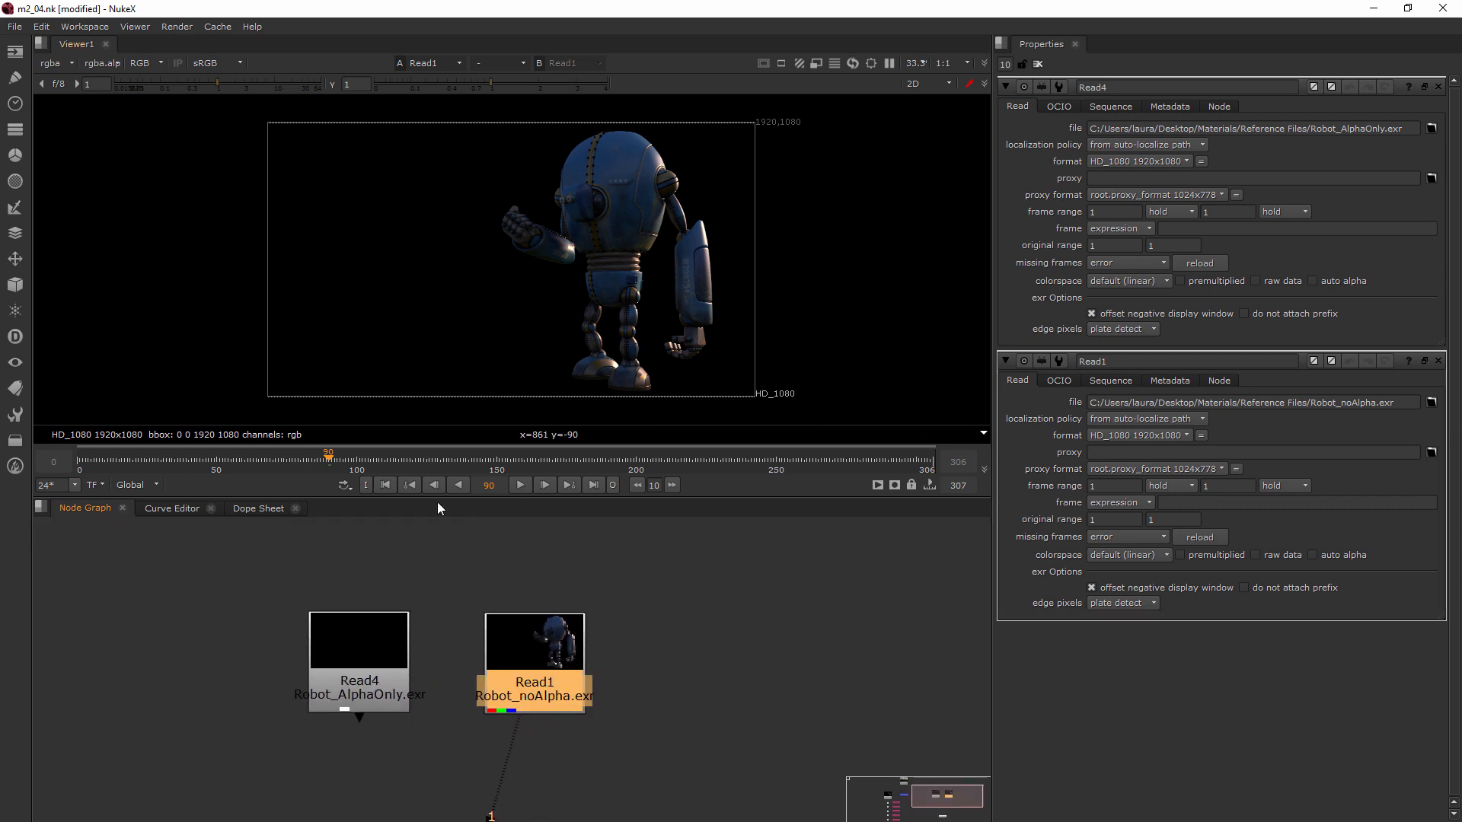
pyautogui.scroll(-3, 478, 557)
pyautogui.scroll(-2, 459, 624)
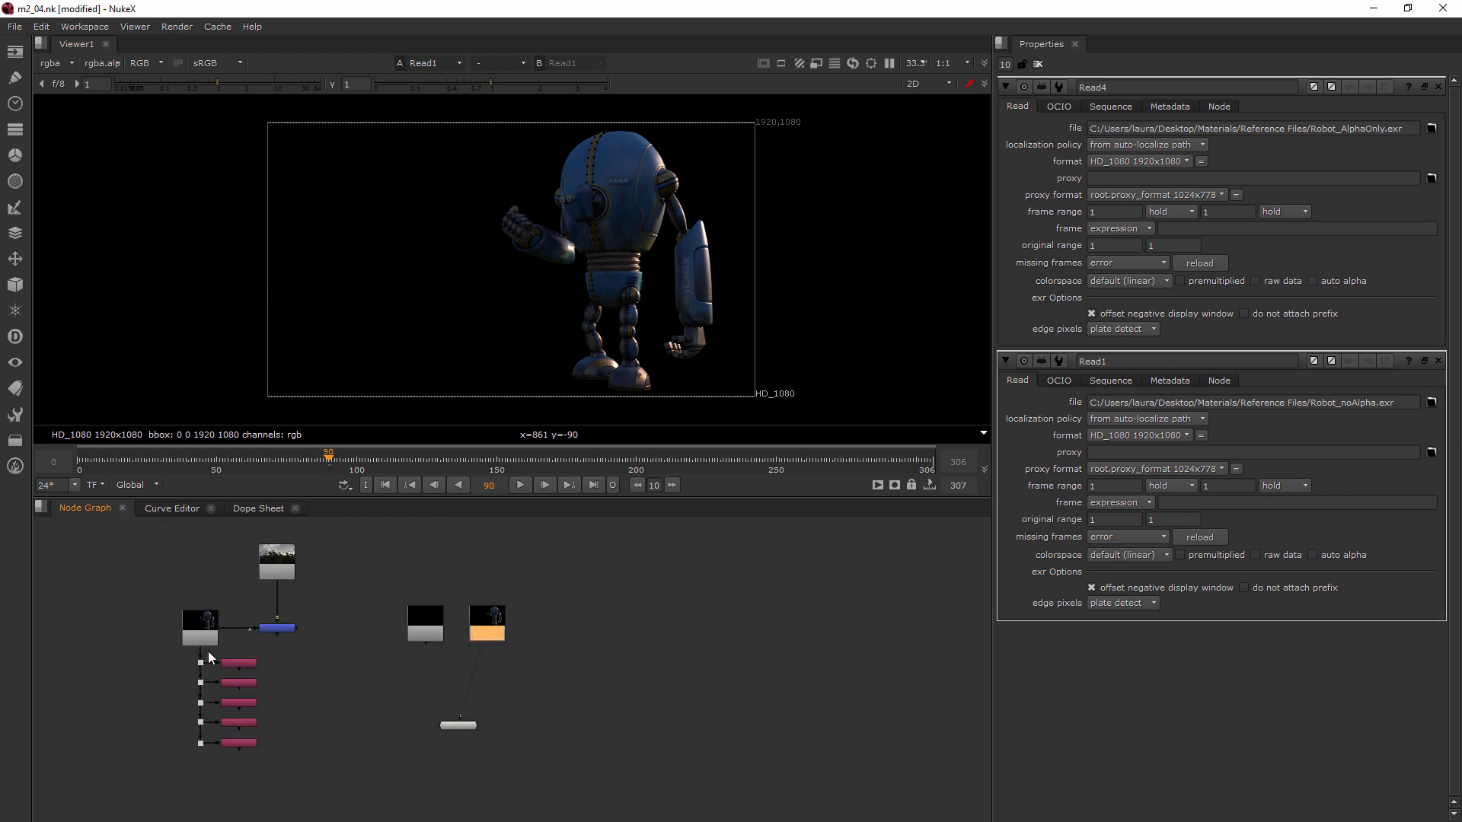
# Feed Robot_noAlpha.exr into the Merge node's A input, view the merge, and align both new Read nodes beside it
pyautogui.moveTo(225, 628); pyautogui.dragTo(609, 606)
pyautogui.scroll(2, 320, 654)
pyautogui.moveTo(500, 597); pyautogui.dragTo(766, 581)
pyautogui.moveTo(594, 650); pyautogui.dragTo(252, 618)
pyautogui.moveTo(602, 613); pyautogui.dragTo(556, 620)
pyautogui.moveTo(753, 601); pyautogui.dragTo(642, 630)
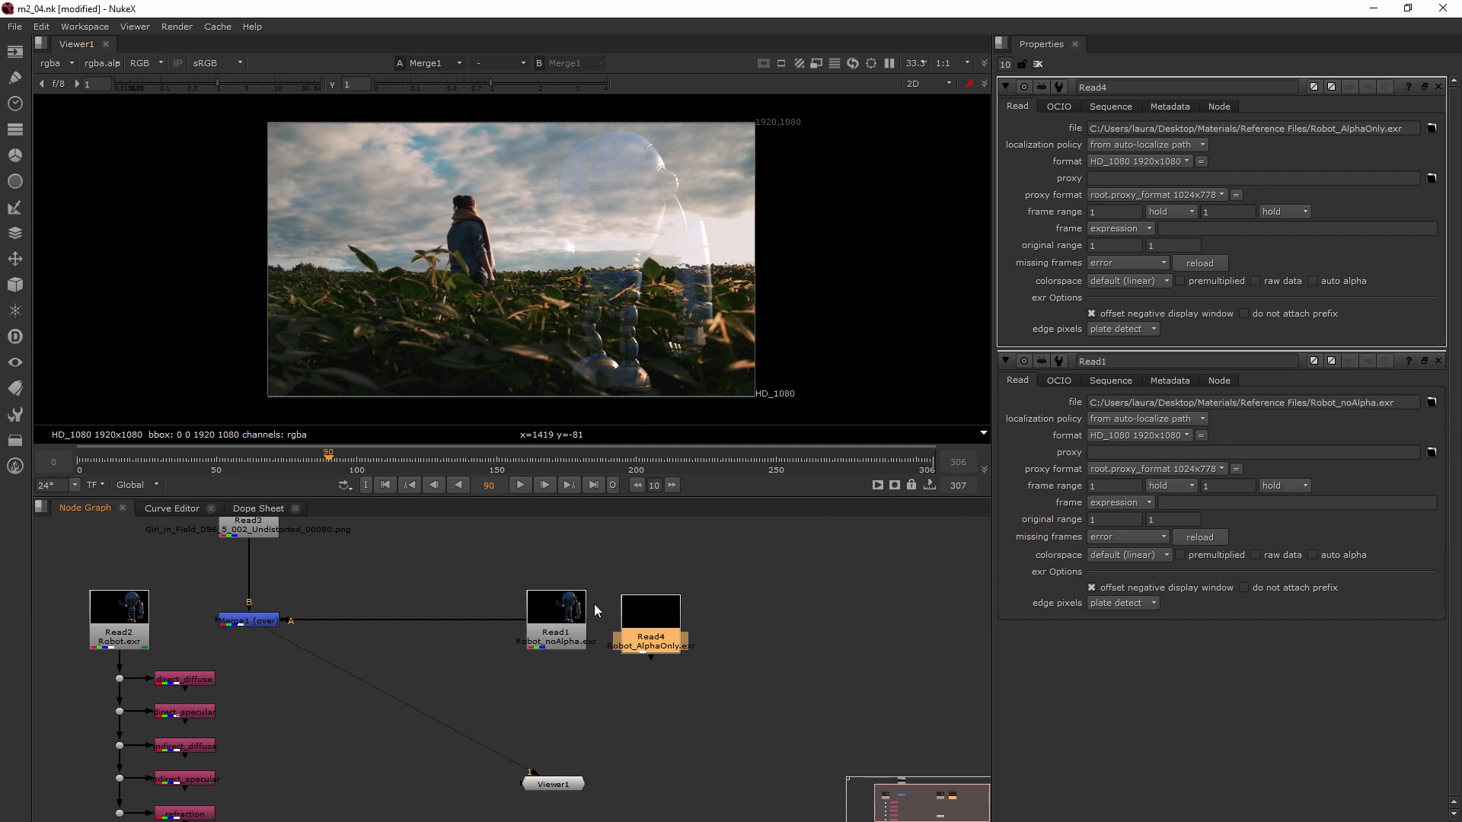
pyautogui.moveTo(651, 626); pyautogui.dragTo(652, 619)
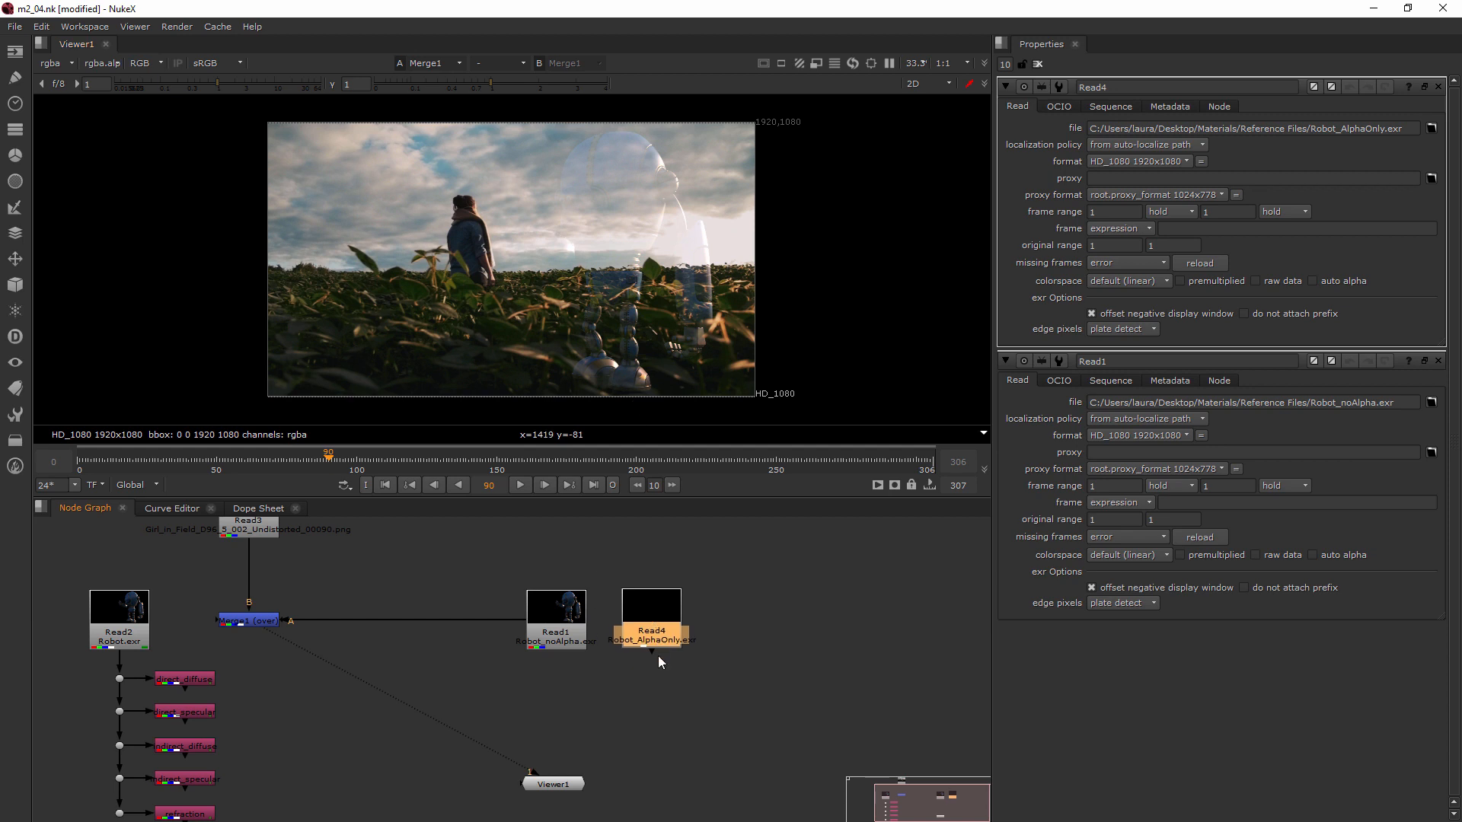
# Add an unconnected Copy node below the Robot_AlphaOnly.exr node and close both Read nodes' properties
pyautogui.click(650, 684)
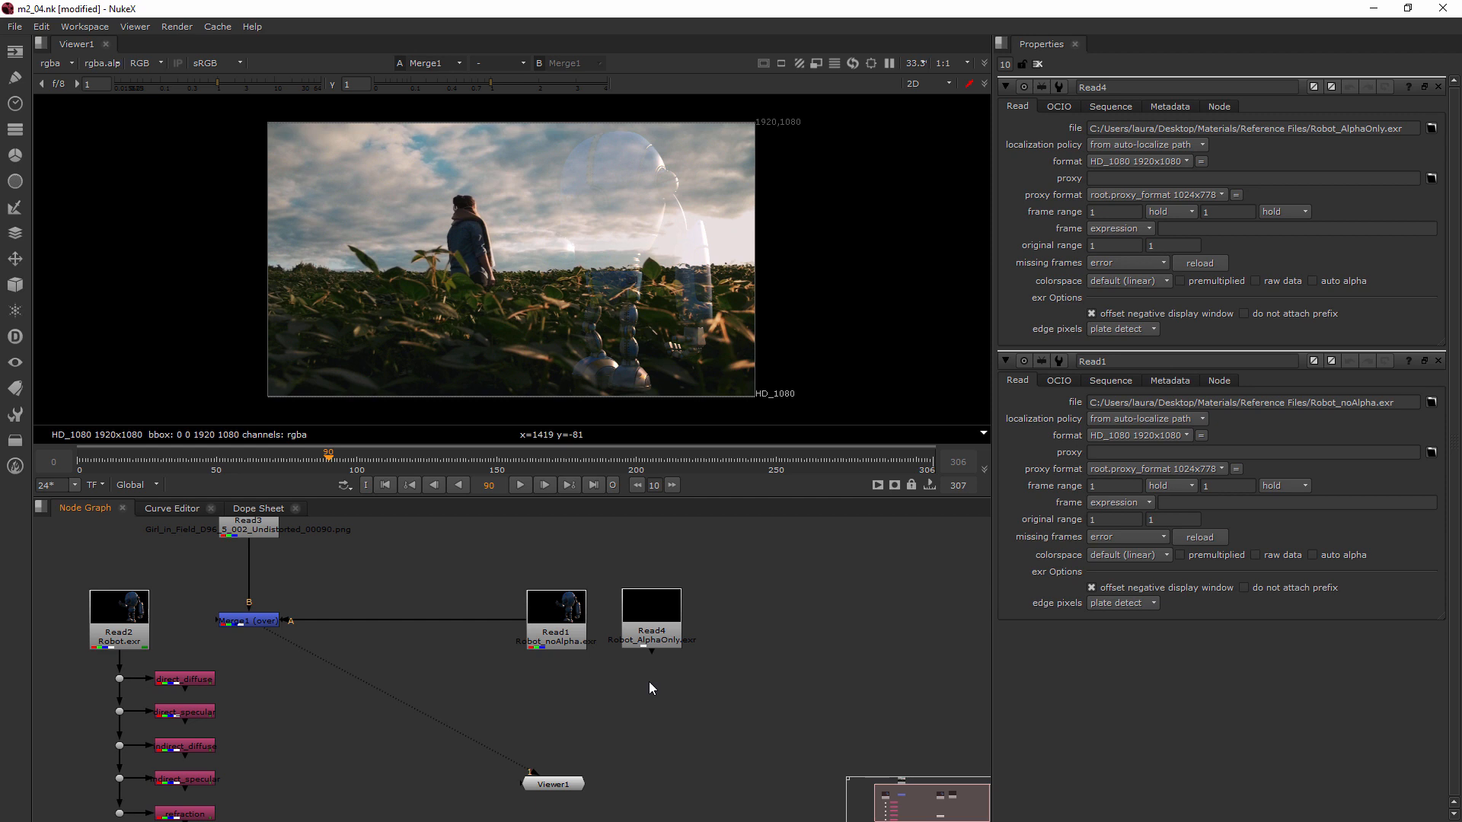
pyautogui.press('Tab')
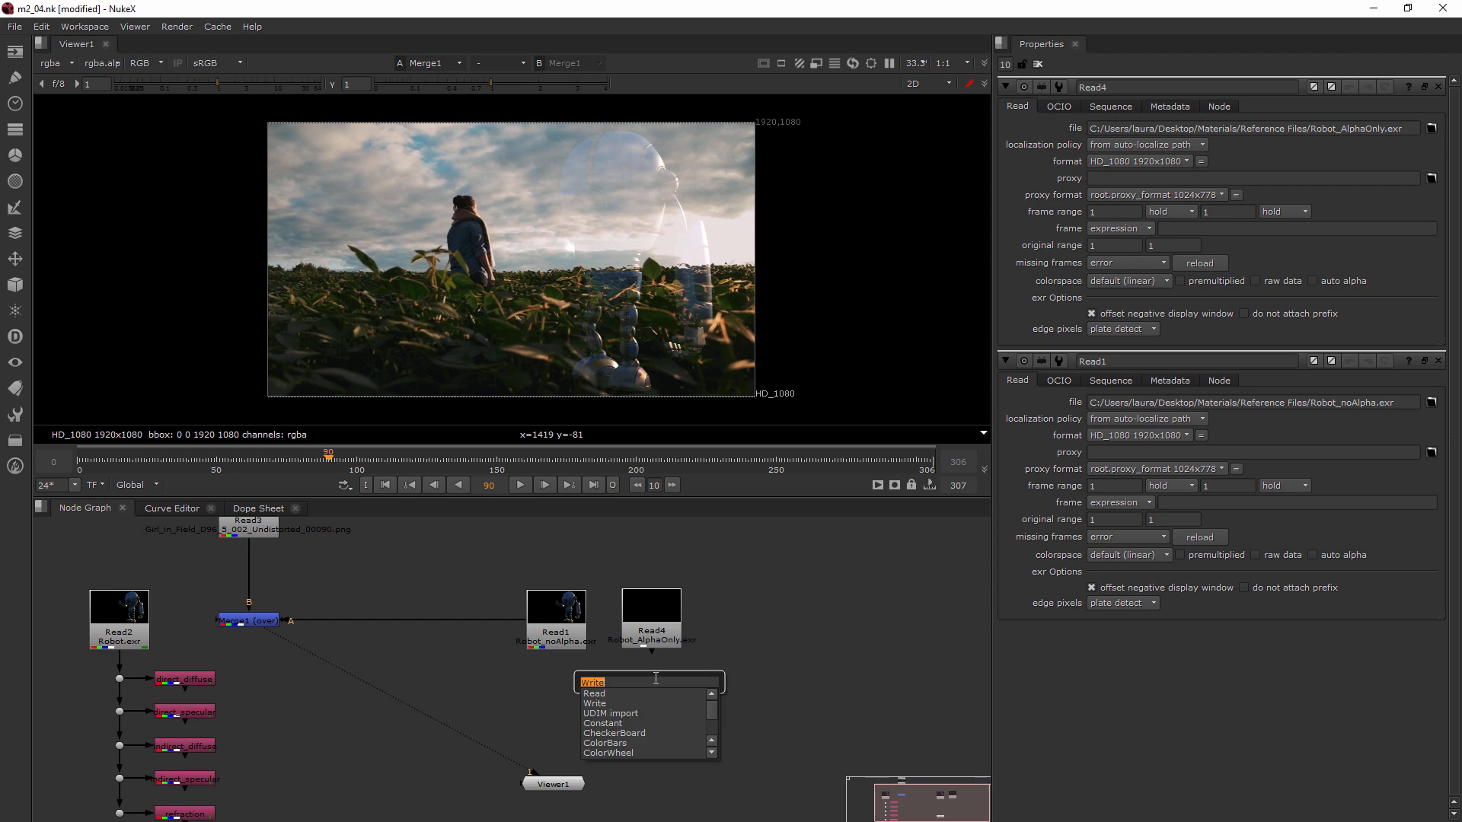
pyautogui.write('copy')
pyautogui.click(601, 694)
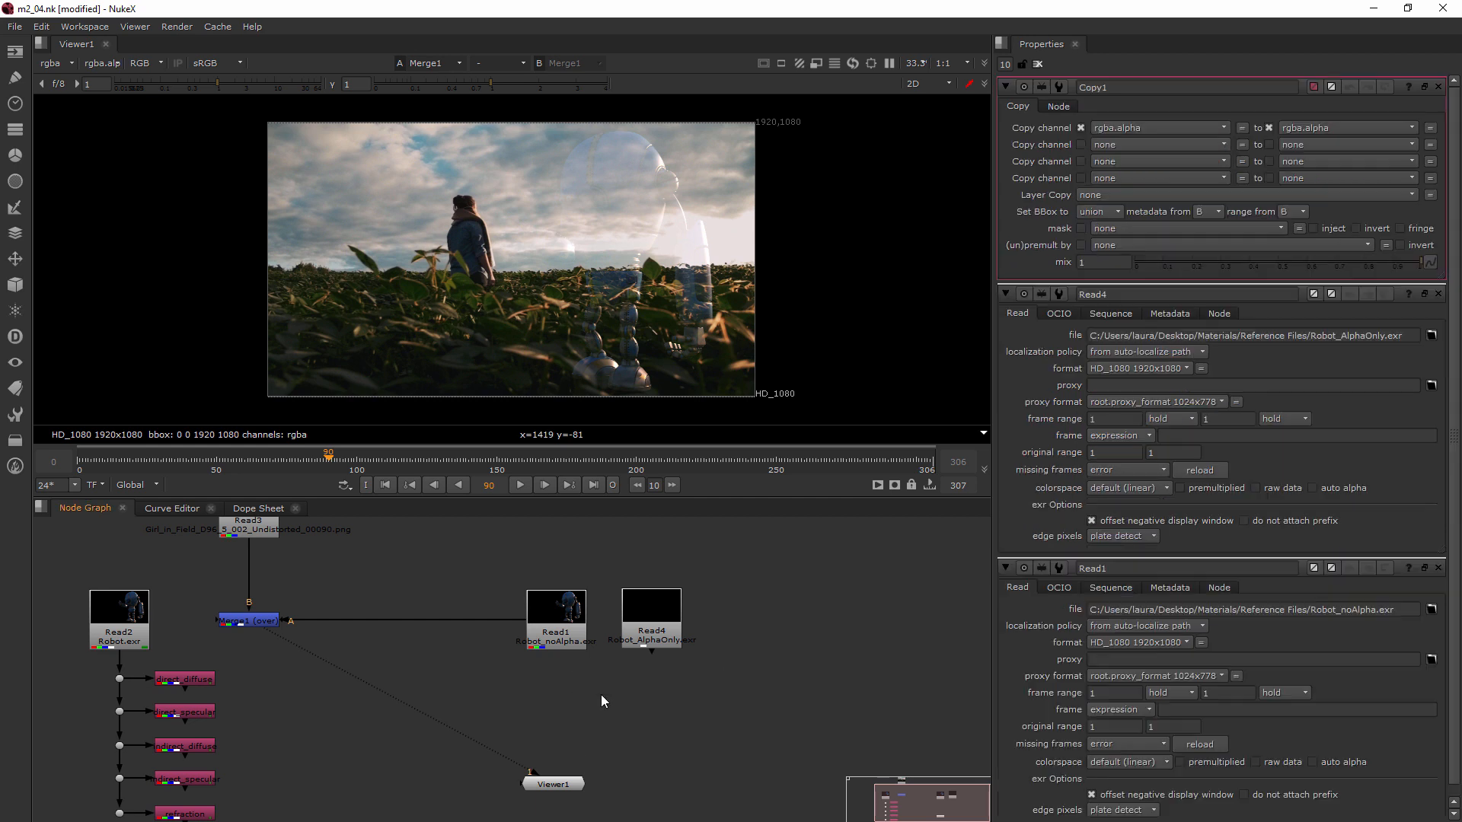
pyautogui.moveTo(650, 678); pyautogui.dragTo(649, 714)
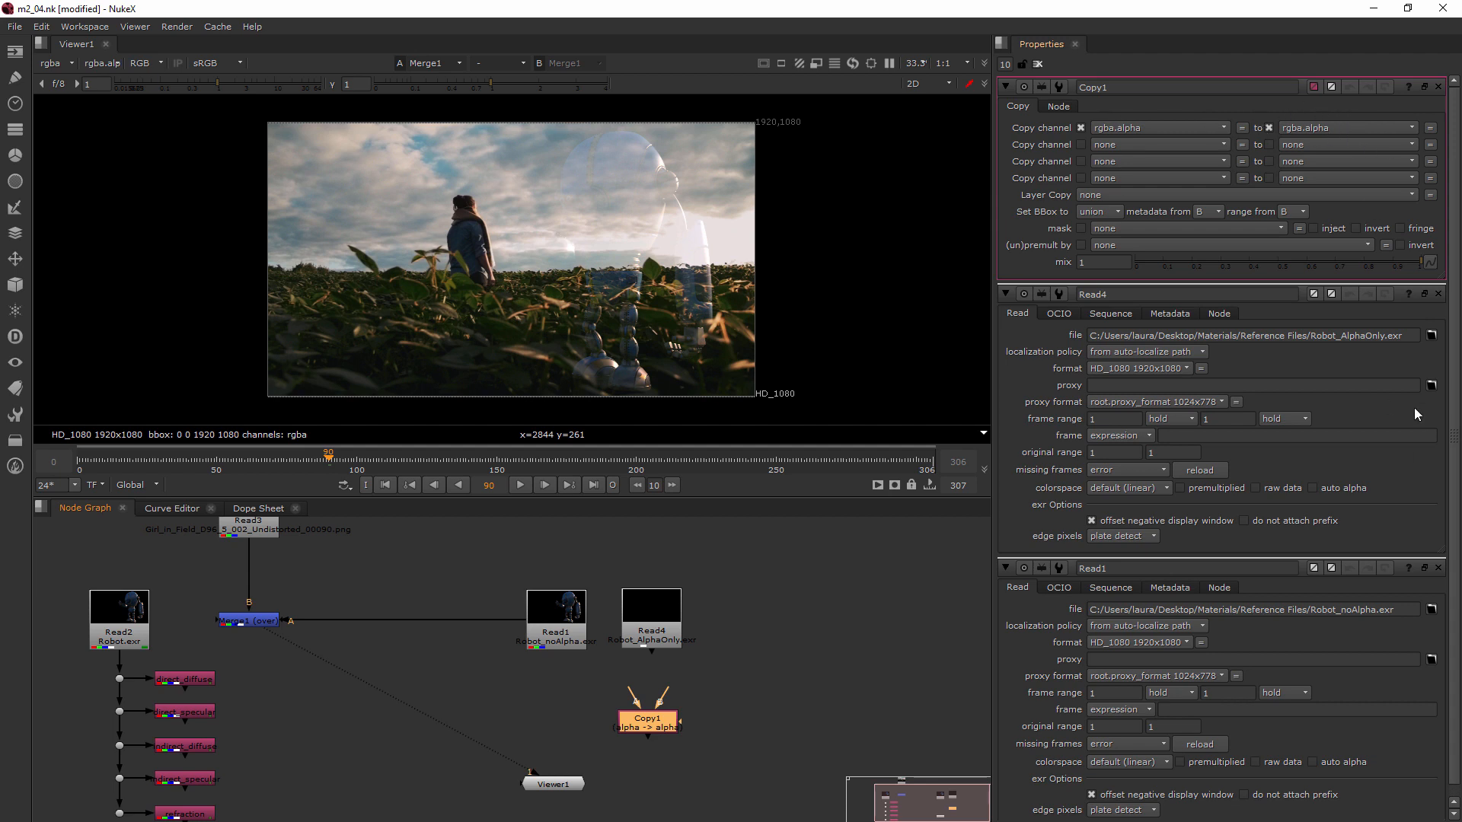
pyautogui.click(1438, 295)
pyautogui.click(1438, 294)
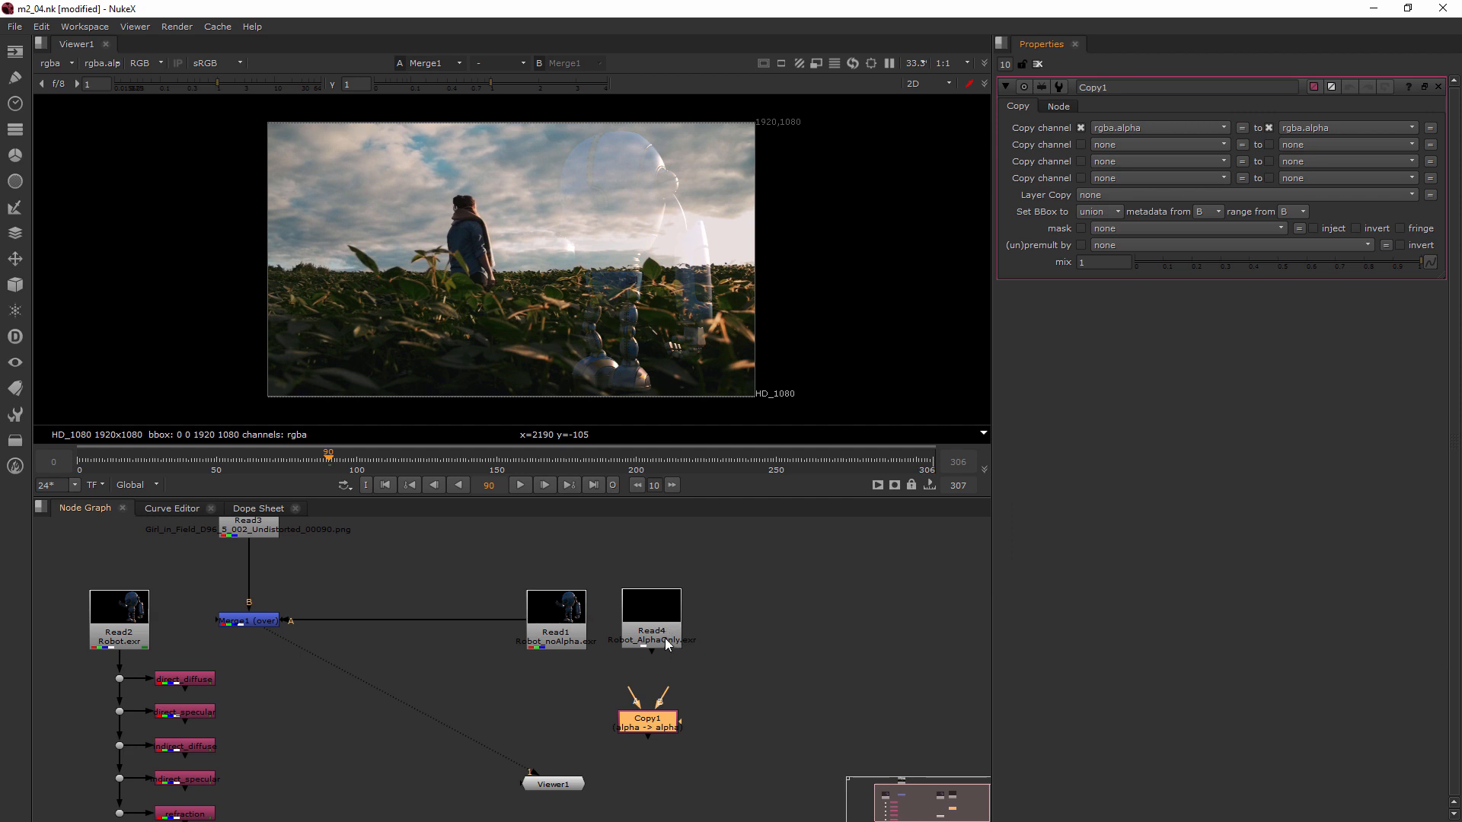
# Connect the Copy node's A input to Robot_AlphaOnly.exr and align the Copy node underneath it
pyautogui.moveTo(664, 641); pyautogui.dragTo(692, 606)
pyautogui.moveTo(644, 724); pyautogui.dragTo(689, 693)
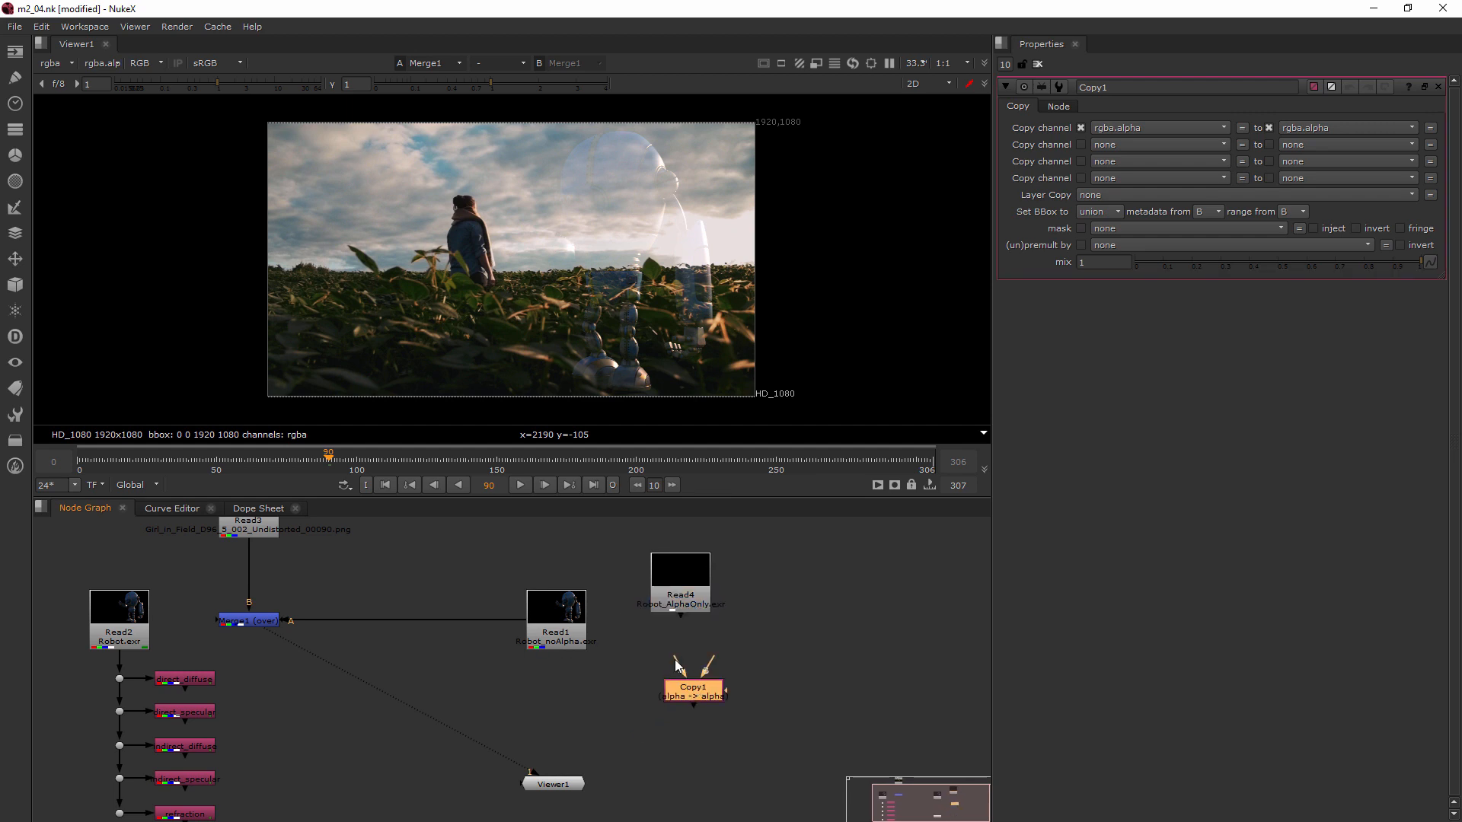
pyautogui.moveTo(673, 614); pyautogui.dragTo(672, 608)
pyautogui.moveTo(697, 693)
pyautogui.mouseDown()
pyautogui.moveTo(693, 674)
pyautogui.moveTo(676, 674)
pyautogui.mouseUp()
pyautogui.moveTo(624, 545); pyautogui.dragTo(774, 635)
pyautogui.moveTo(714, 618); pyautogui.dragTo(775, 708, button='middle')
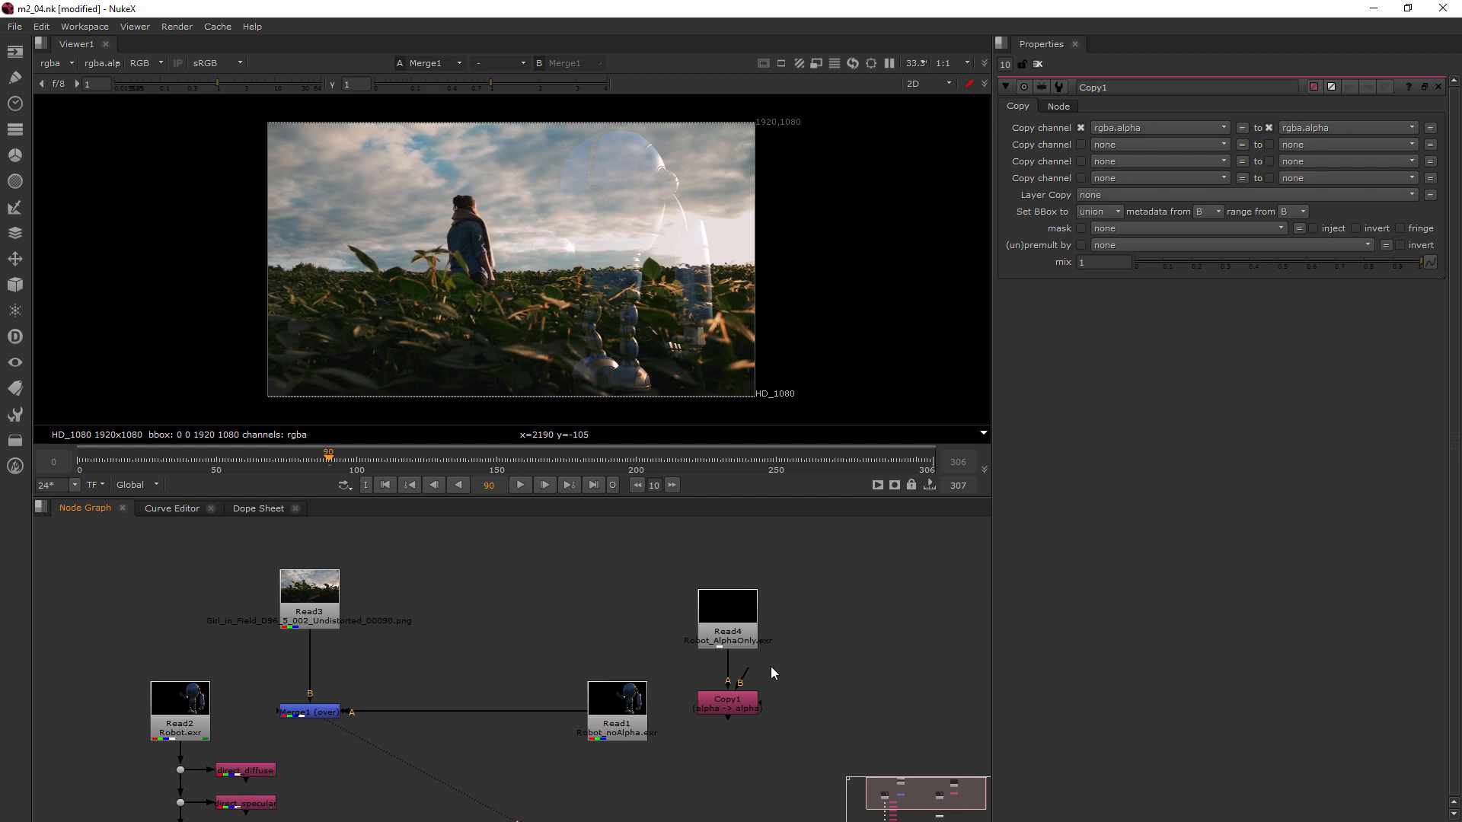
# Connect the Copy node's B input to Robot_noAlpha.exr and line the Copy node up with that Read node
pyautogui.press('alt')
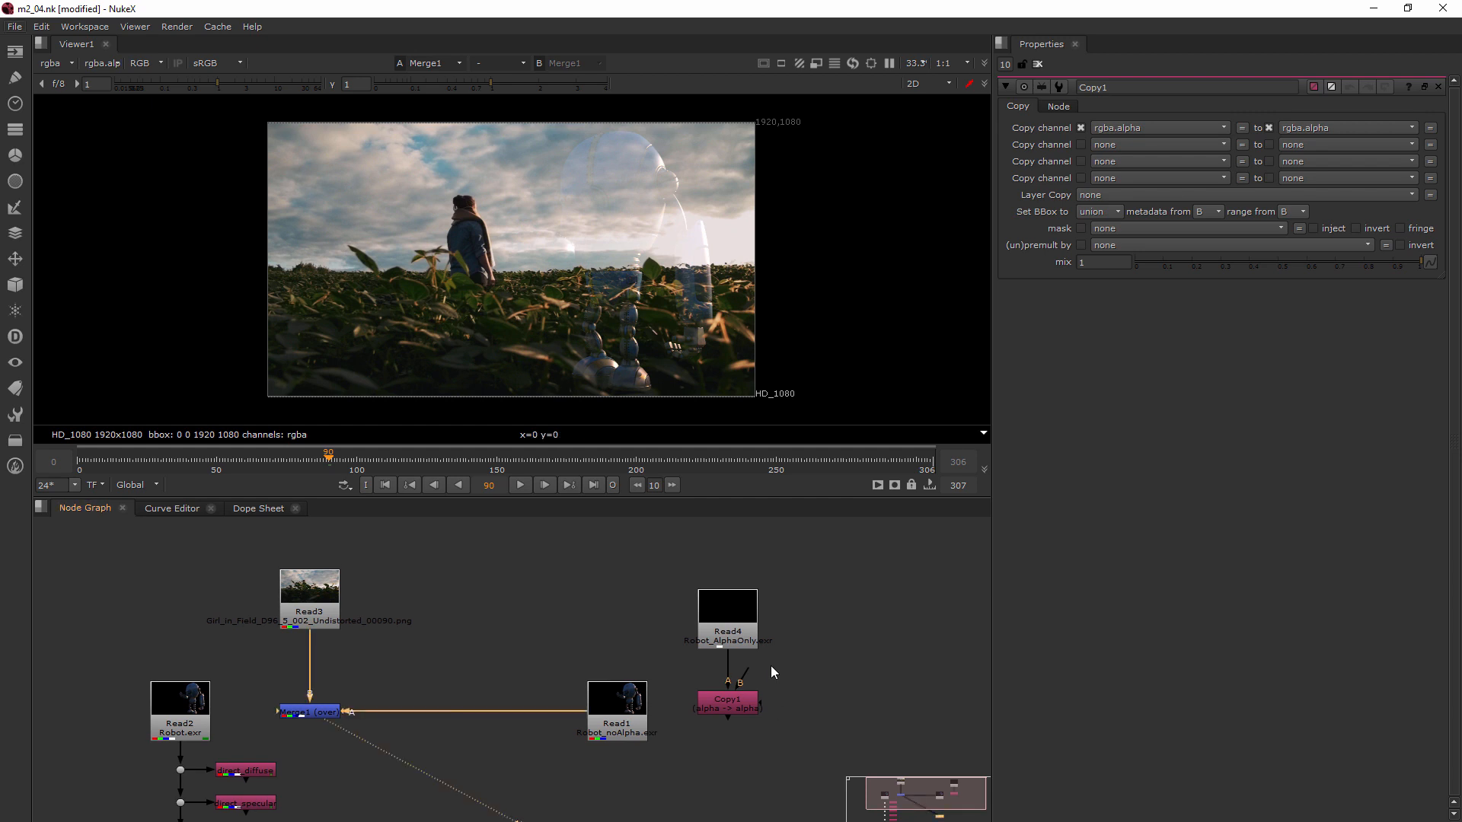
pyautogui.moveTo(747, 675); pyautogui.dragTo(641, 727)
pyautogui.moveTo(743, 705); pyautogui.dragTo(747, 709)
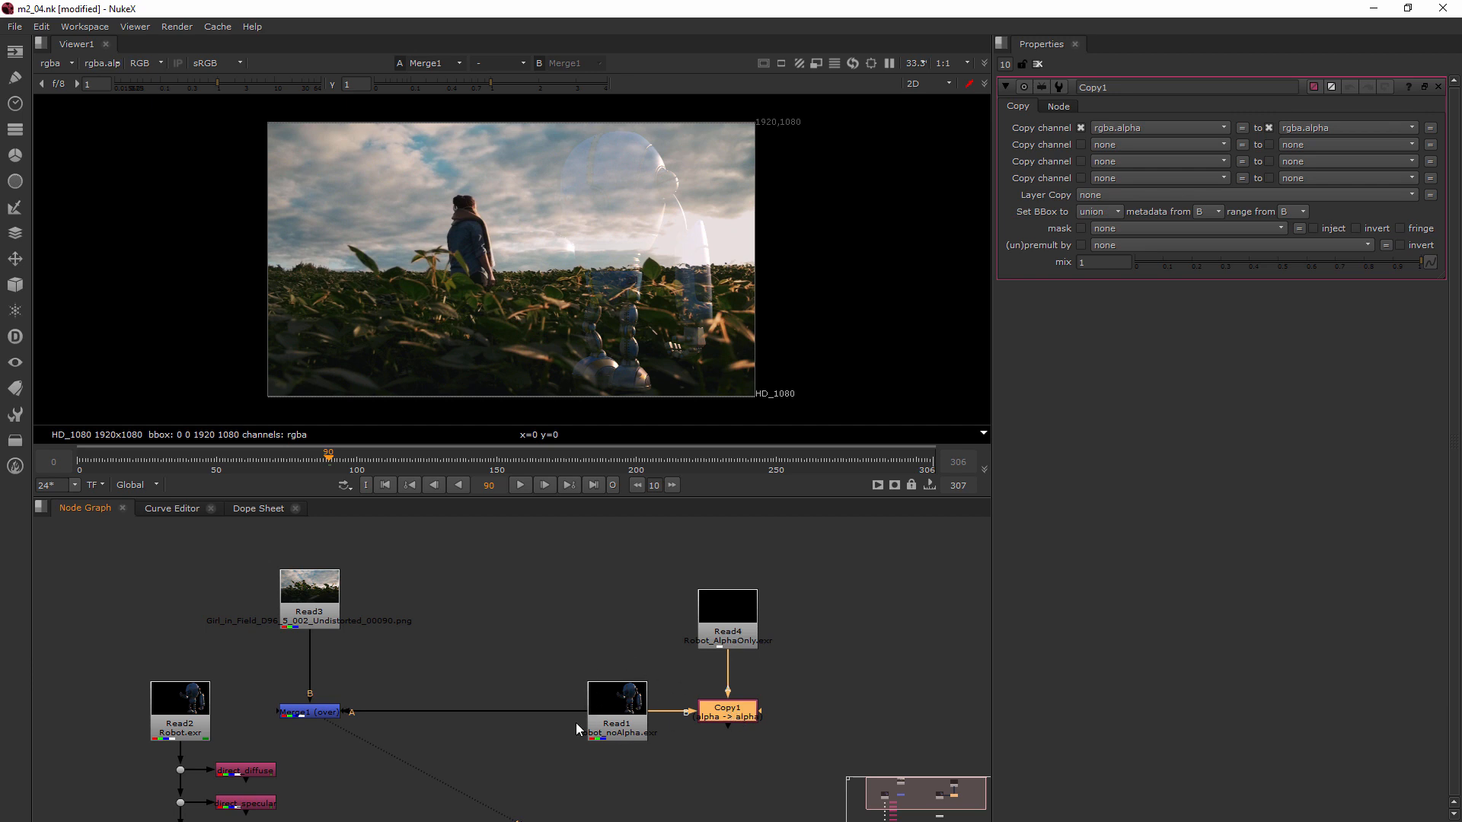
# Disconnect the Merge node's A input from Robot_noAlpha.exr and straighten the Copy node under Robot_AlphaOnly.exr
pyautogui.moveTo(578, 712); pyautogui.dragTo(678, 751)
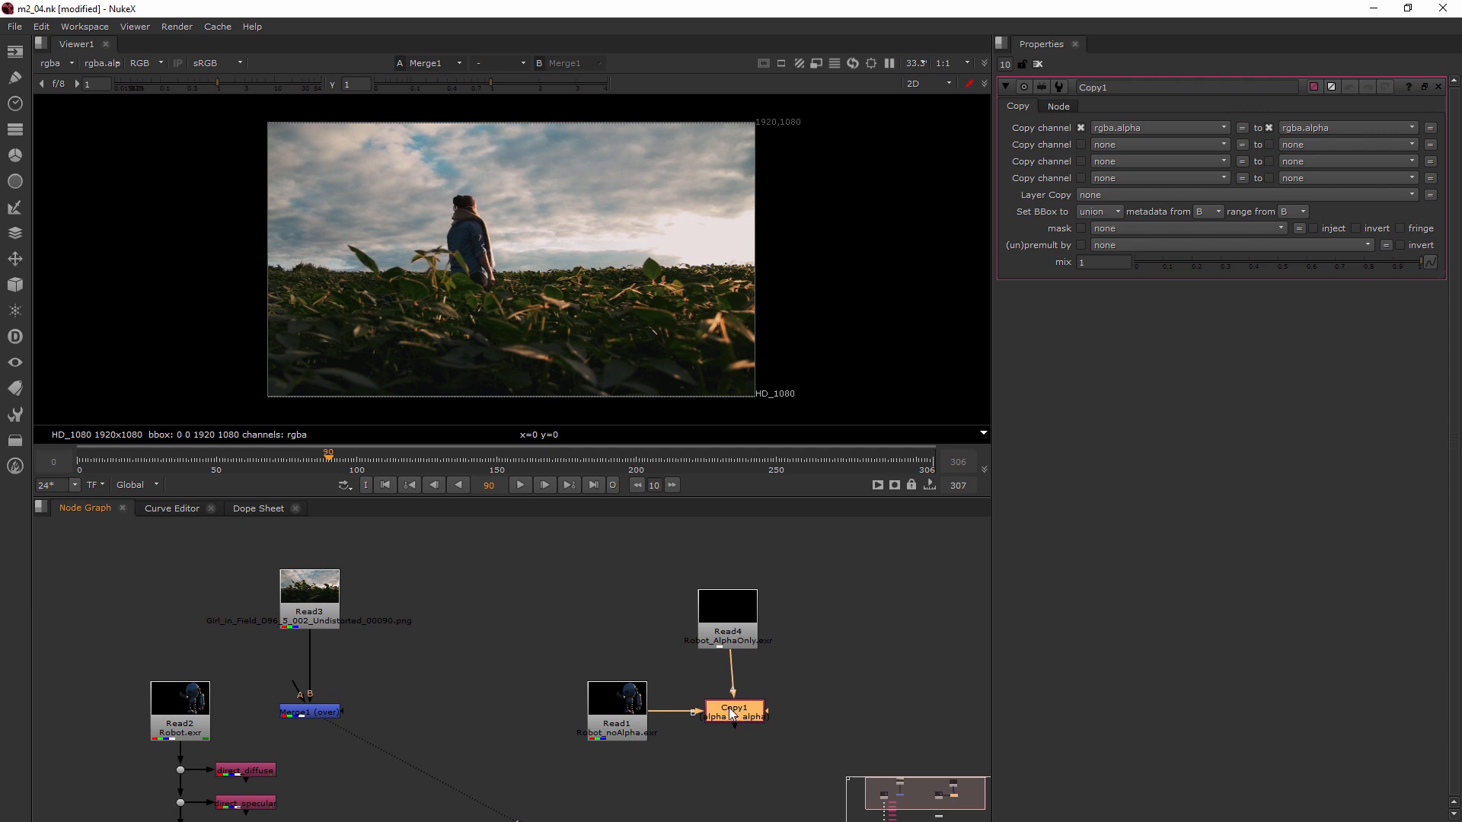
pyautogui.moveTo(597, 581); pyautogui.dragTo(792, 757)
pyautogui.moveTo(722, 716)
pyautogui.mouseDown()
pyautogui.moveTo(691, 714)
pyautogui.moveTo(725, 716)
pyautogui.mouseUp()
# Rearrange the graph so the Copy node and its two robot Read nodes sit to the left of the Merge node
pyautogui.moveTo(420, 546); pyautogui.dragTo(889, 716)
pyautogui.moveTo(840, 719); pyautogui.dragTo(514, 683, button='middle')
pyautogui.click(651, 638)
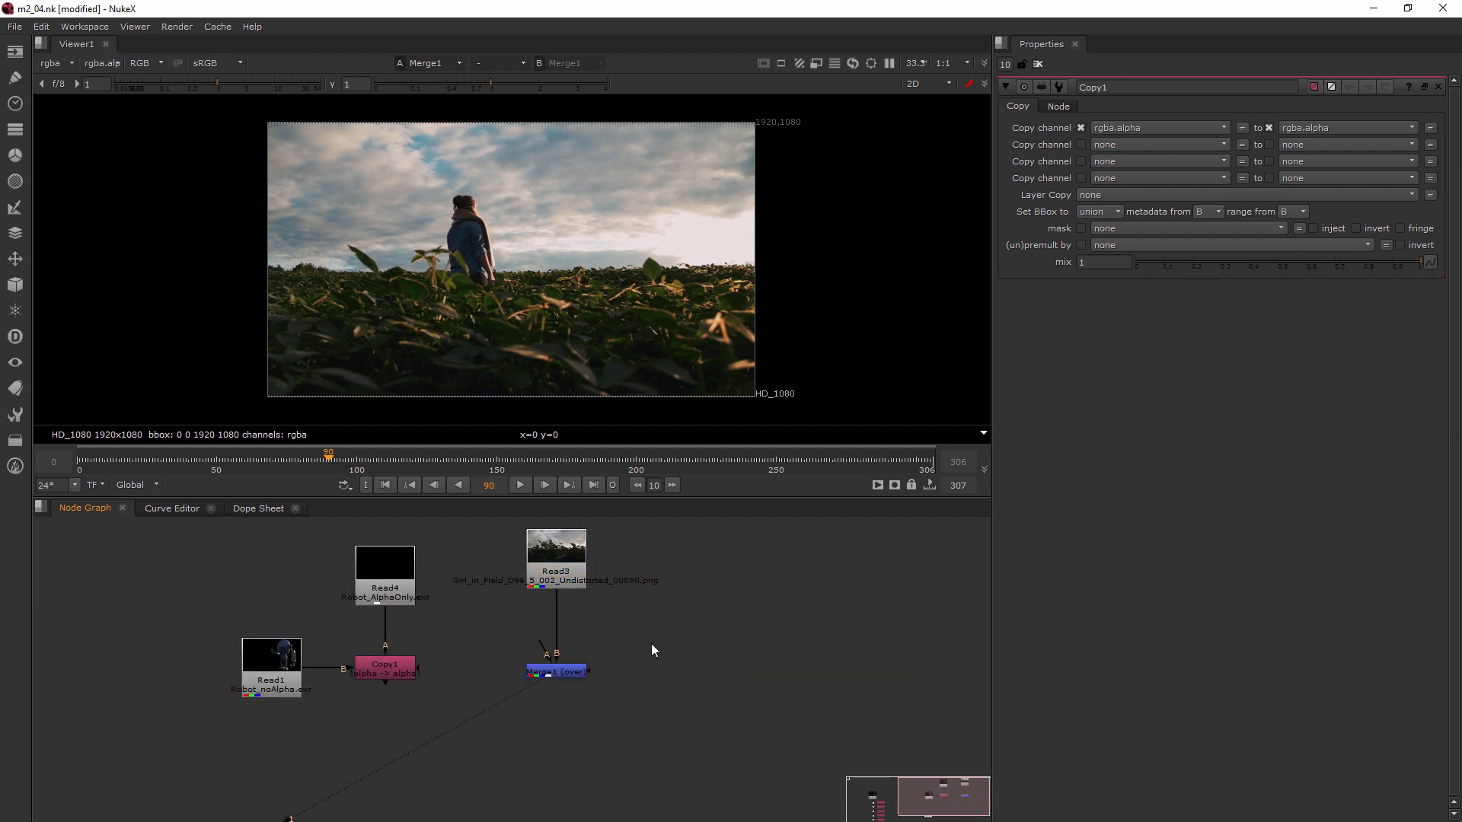
pyautogui.moveTo(651, 639); pyautogui.dragTo(660, 687, button='middle')
# Connect the Merge node's A input to the Copy node and align the two nodes horizontally
pyautogui.moveTo(525, 706); pyautogui.dragTo(410, 715)
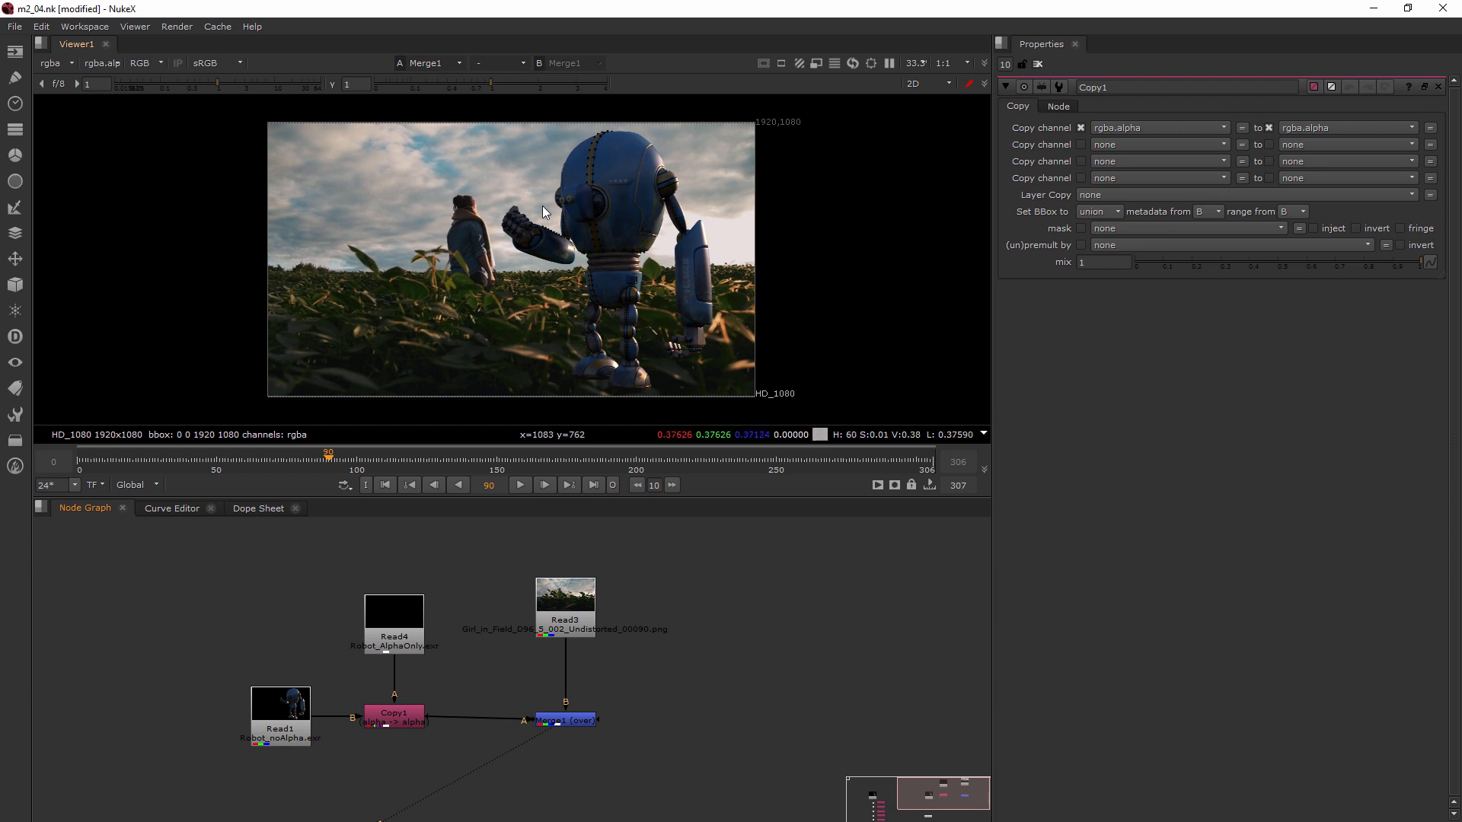
pyautogui.moveTo(564, 722); pyautogui.dragTo(564, 719)
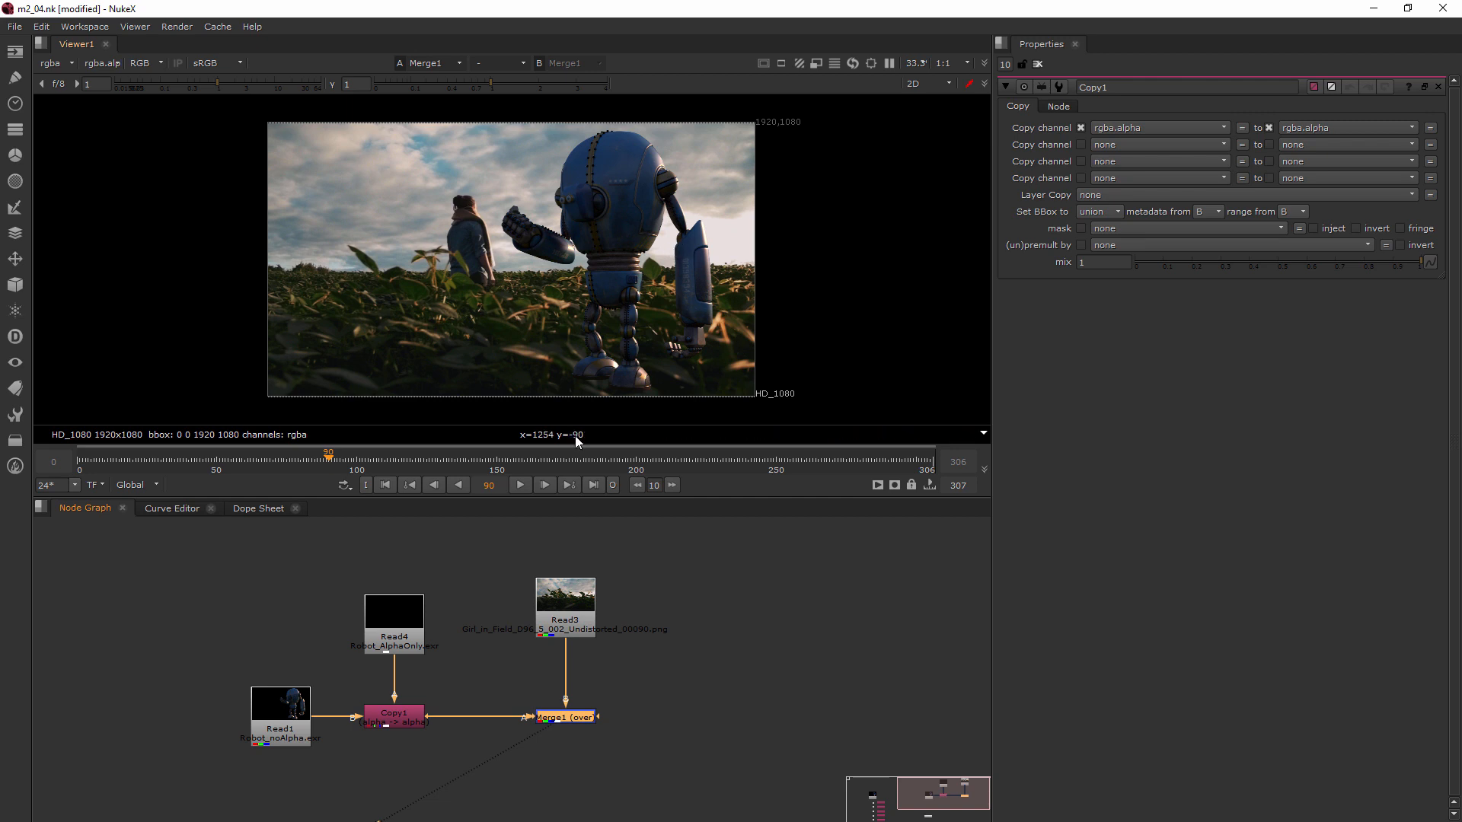
pyautogui.moveTo(588, 434)
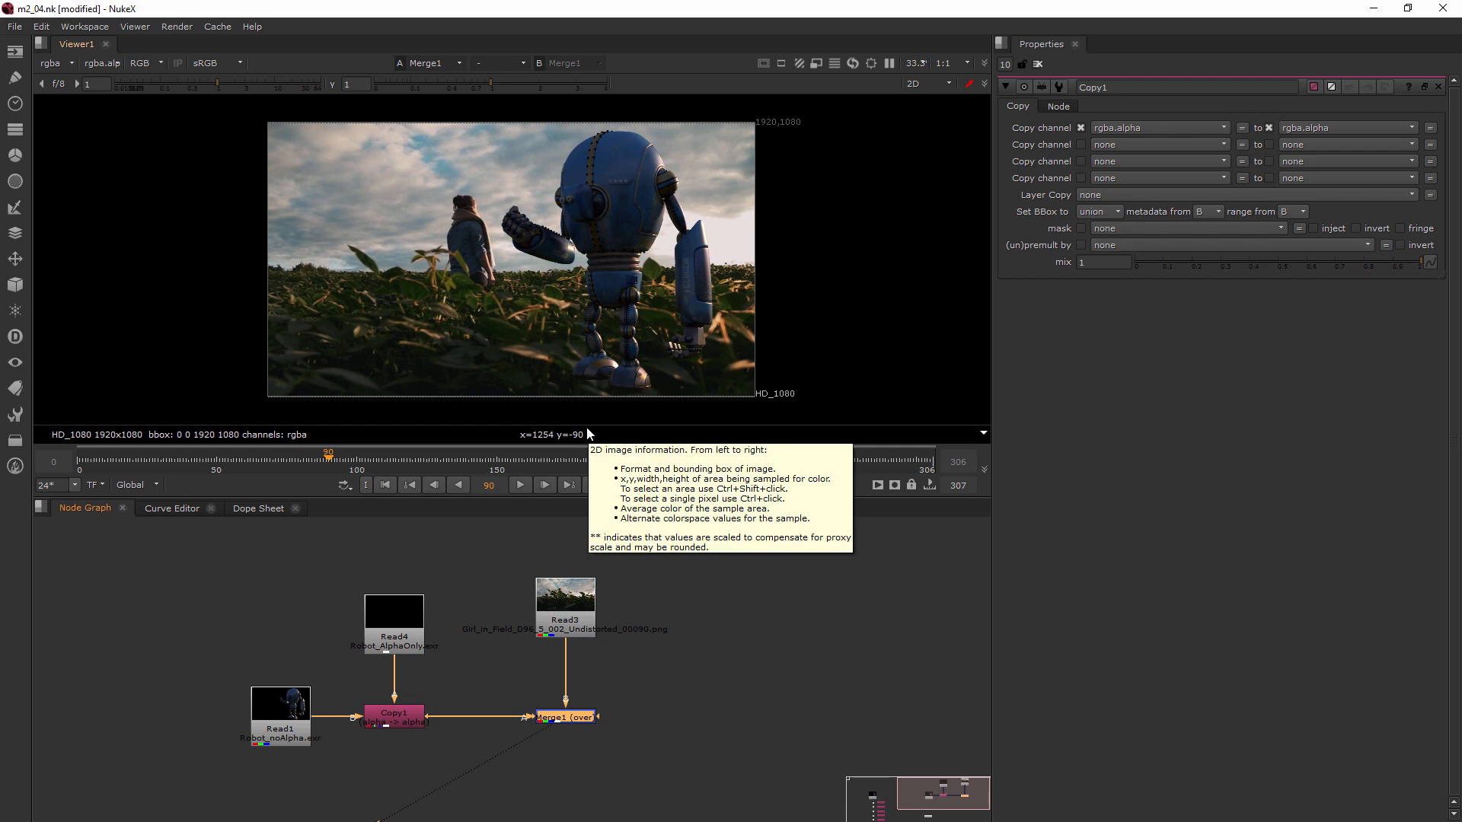